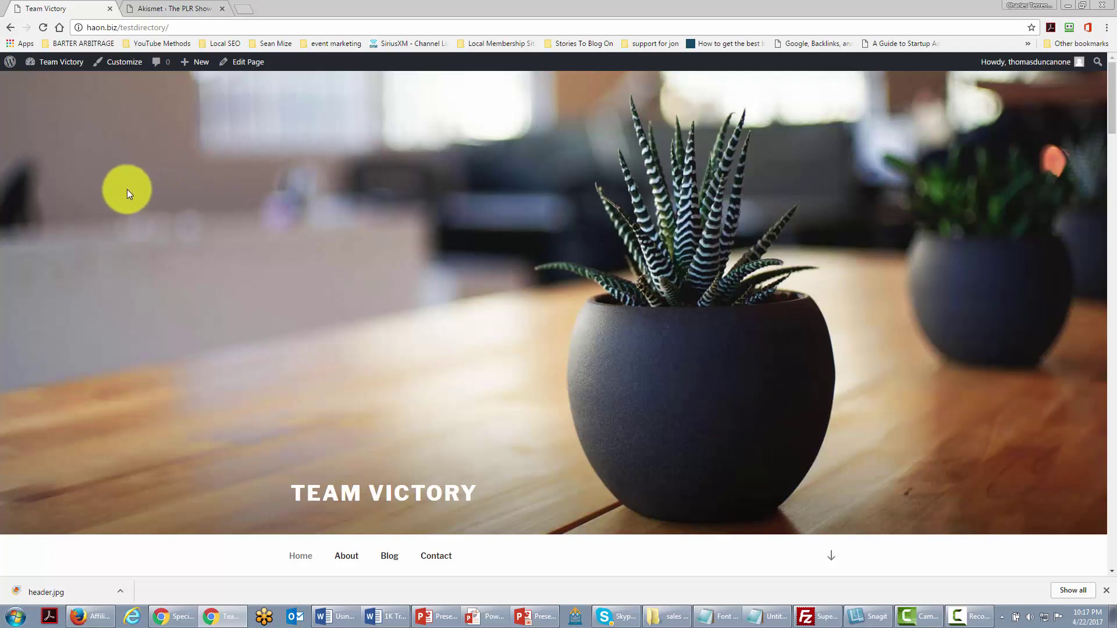
Step: Go to the admin dashboard and bring up the Top Menu editor with Home, About, Blog and Contact
{"action": "mouse_move", "coordinate": [58, 62]}
{"action": "left_click", "coordinate": [49, 88]}
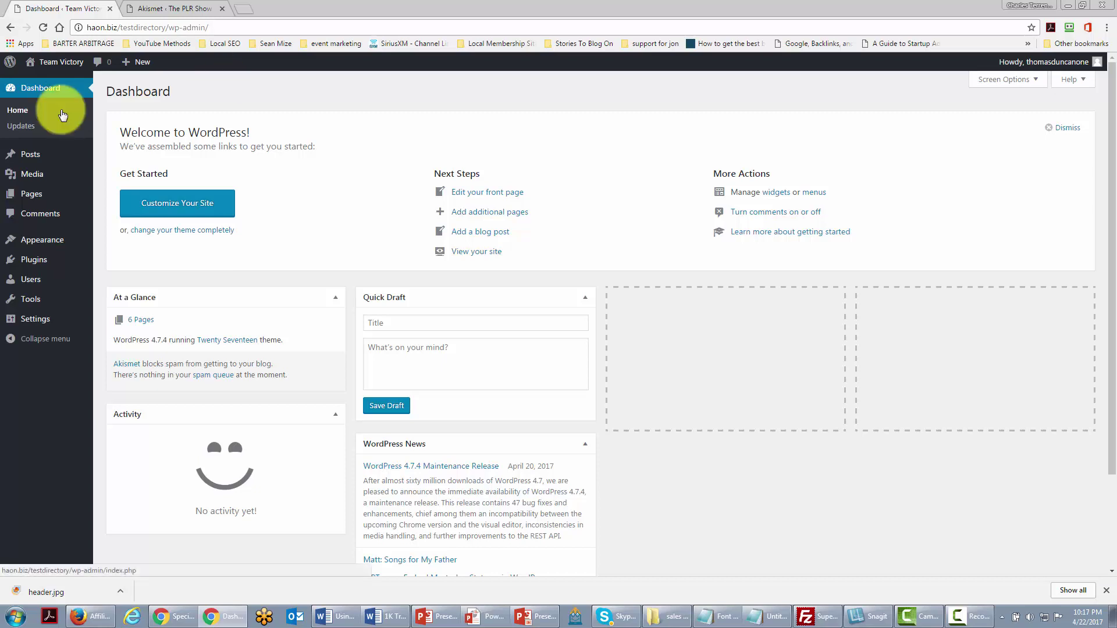
{"action": "mouse_move", "coordinate": [42, 240]}
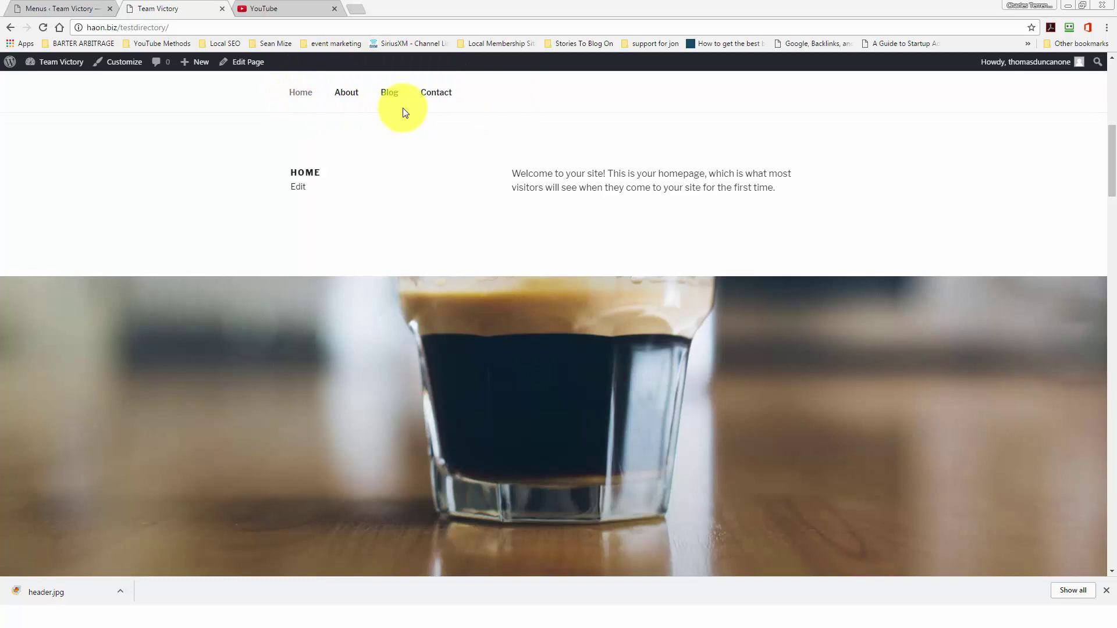
{"action": "key", "text": "ctrl+shift+Tab"}
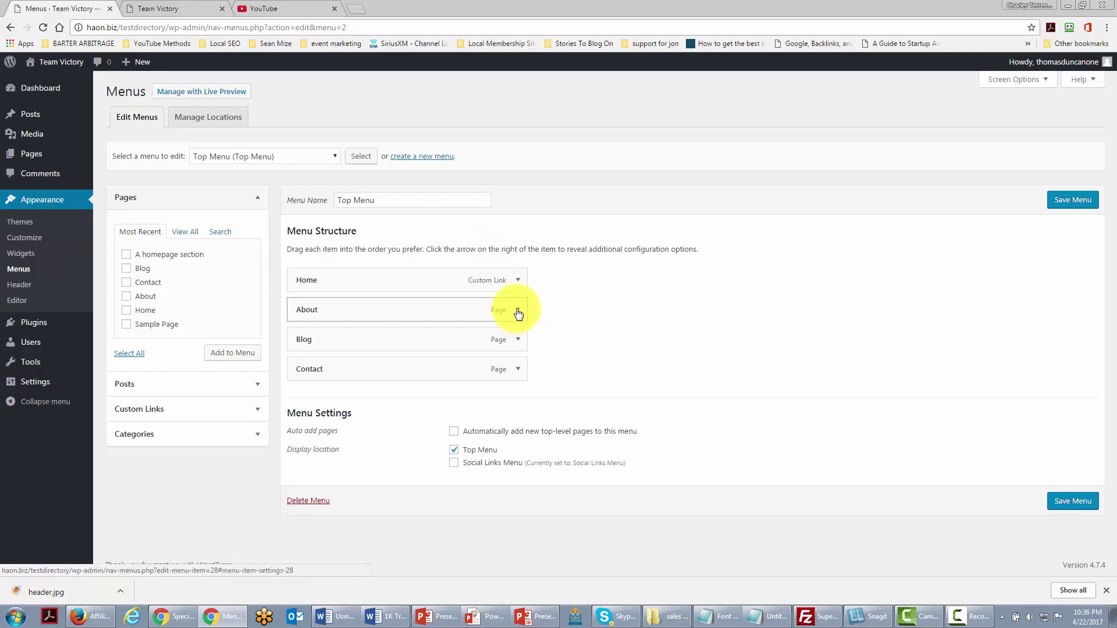
Step: Relabel the About item 'About Team Victory' and the Blog item 'Team Victory Journal'
{"action": "mouse_move", "coordinate": [519, 315]}
{"action": "left_mouse_down"}
{"action": "mouse_move", "coordinate": [498, 311]}
{"action": "mouse_move", "coordinate": [511, 314]}
{"action": "left_mouse_up"}
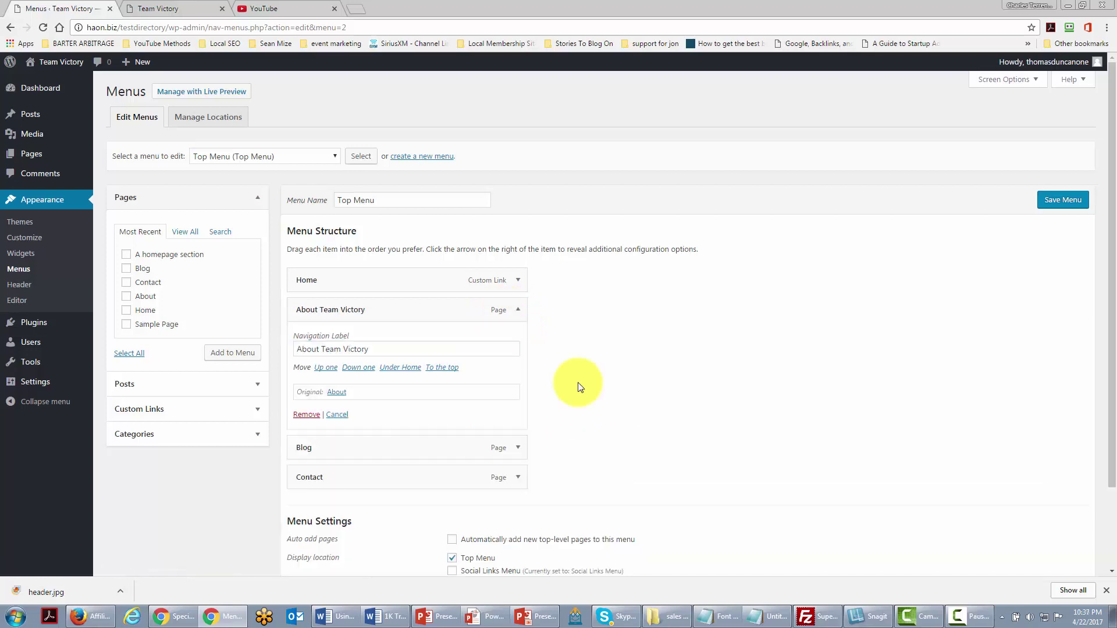
{"action": "left_click", "coordinate": [518, 450]}
{"action": "scroll", "coordinate": [437, 442], "scroll_direction": "down", "scroll_amount": 1}
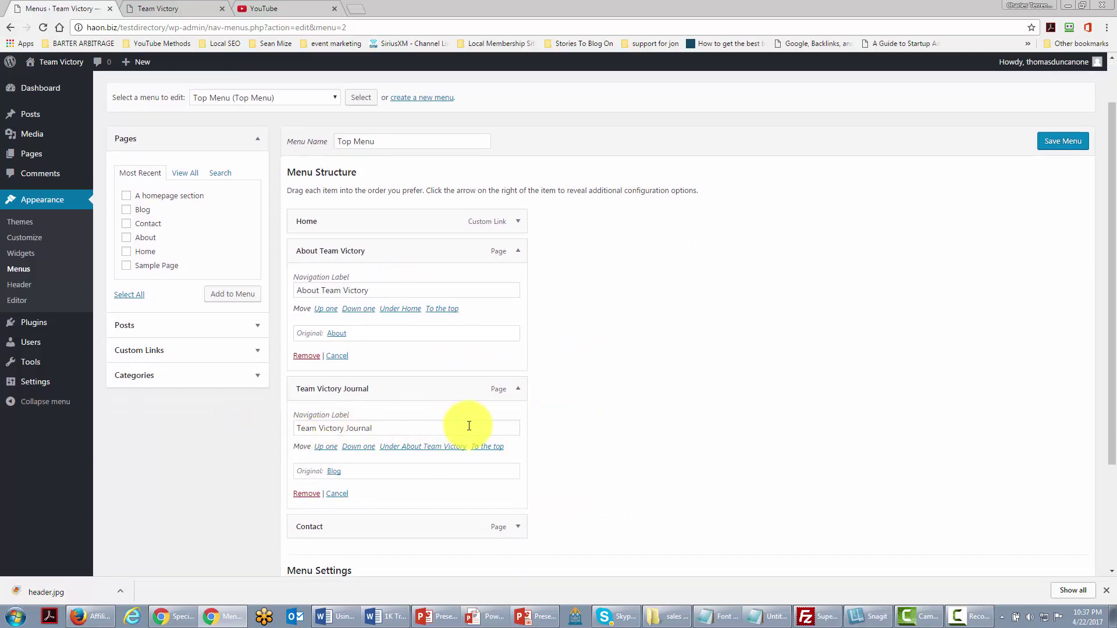
{"action": "scroll", "coordinate": [469, 426], "scroll_direction": "down", "scroll_amount": 2}
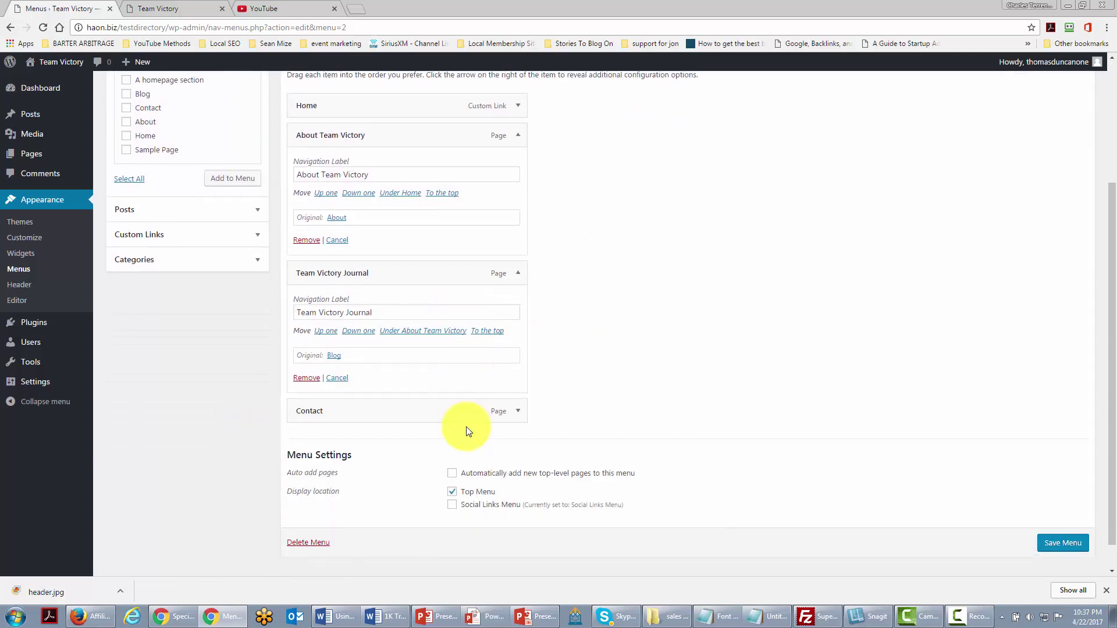
Step: Remove the Contact item from the Top Menu
{"action": "left_click", "coordinate": [518, 412]}
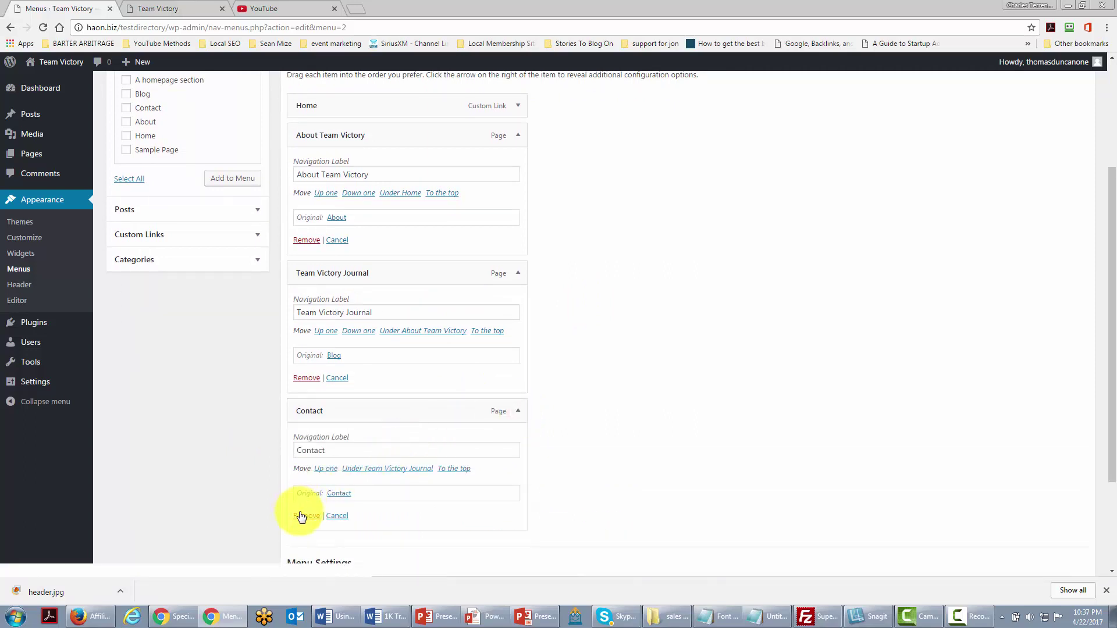
{"action": "left_click", "coordinate": [300, 516]}
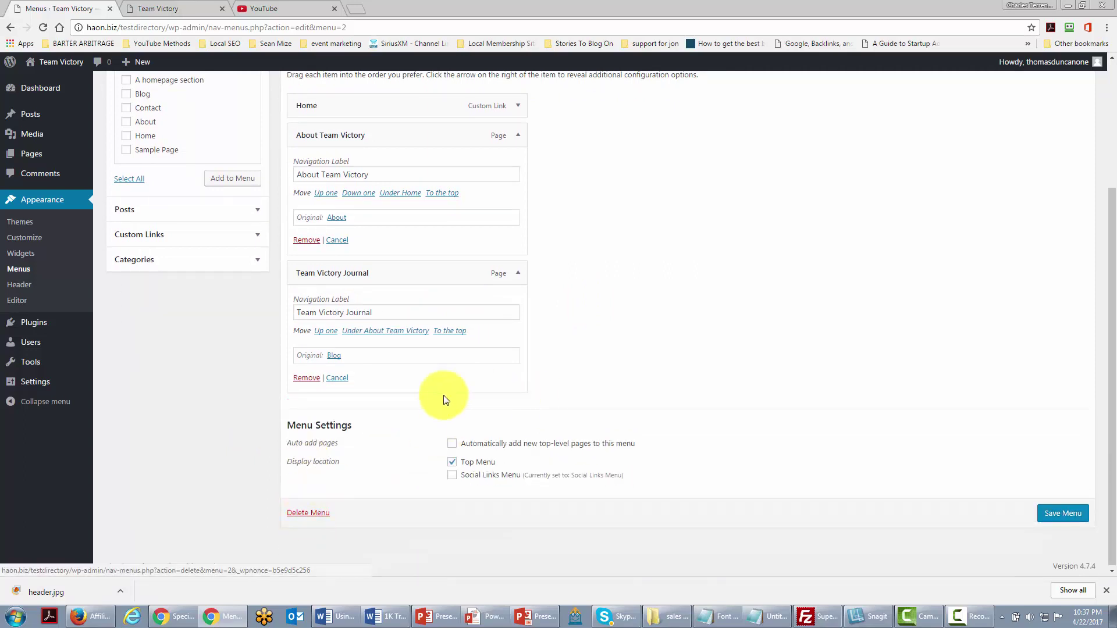
{"action": "scroll", "coordinate": [602, 376], "scroll_direction": "up", "scroll_amount": 1}
{"action": "scroll", "coordinate": [596, 376], "scroll_direction": "down", "scroll_amount": 1}
{"action": "scroll", "coordinate": [594, 378], "scroll_direction": "up", "scroll_amount": 1}
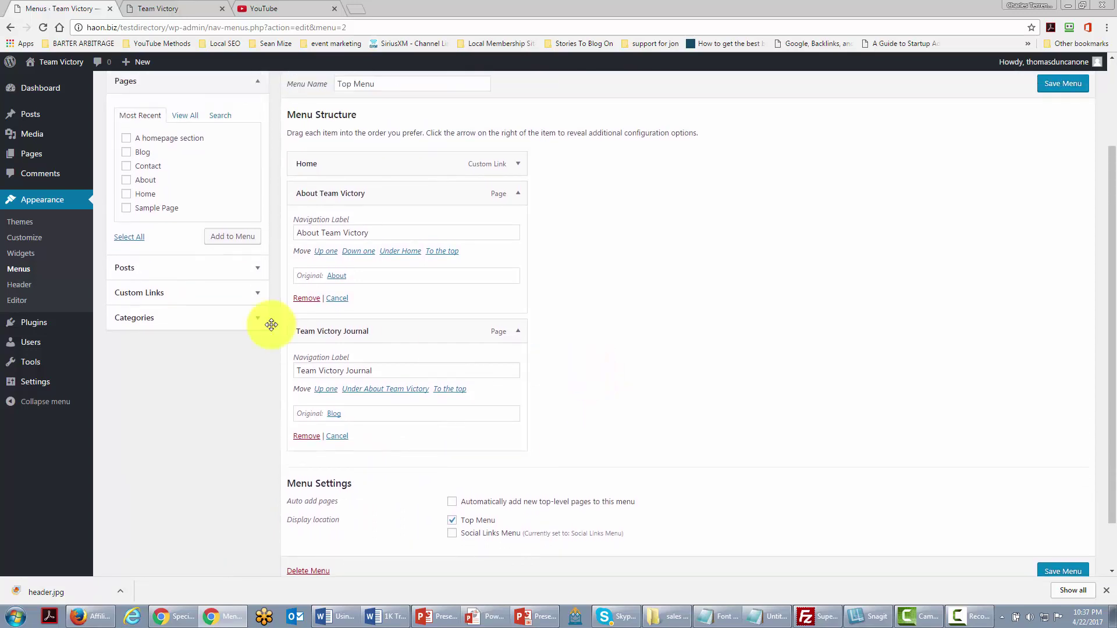
{"action": "left_click", "coordinate": [251, 294]}
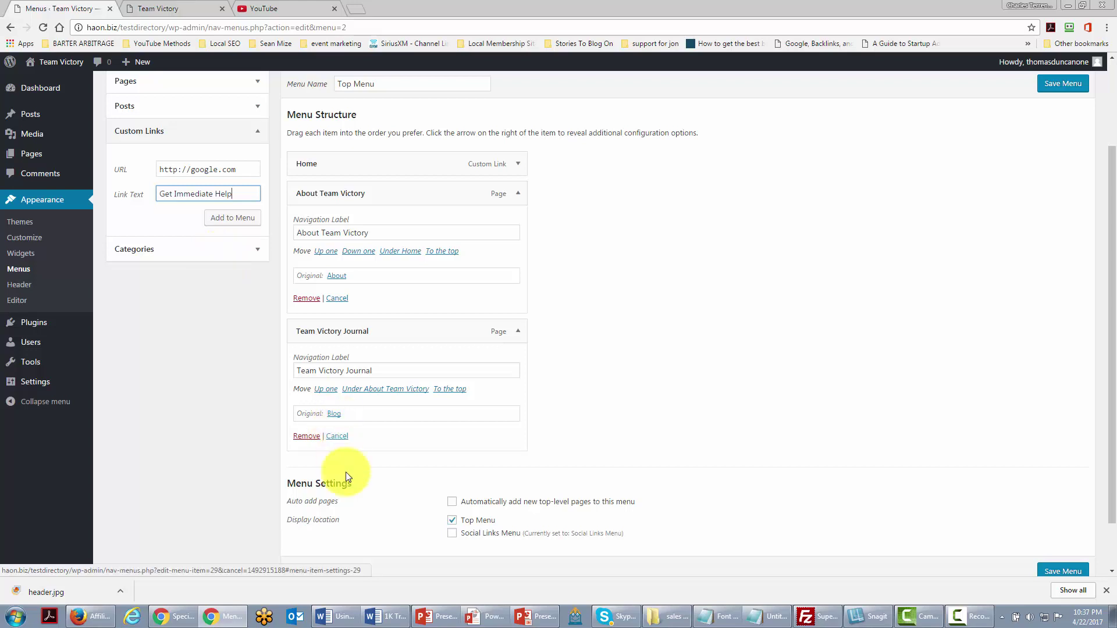
{"action": "left_click", "coordinate": [236, 223]}
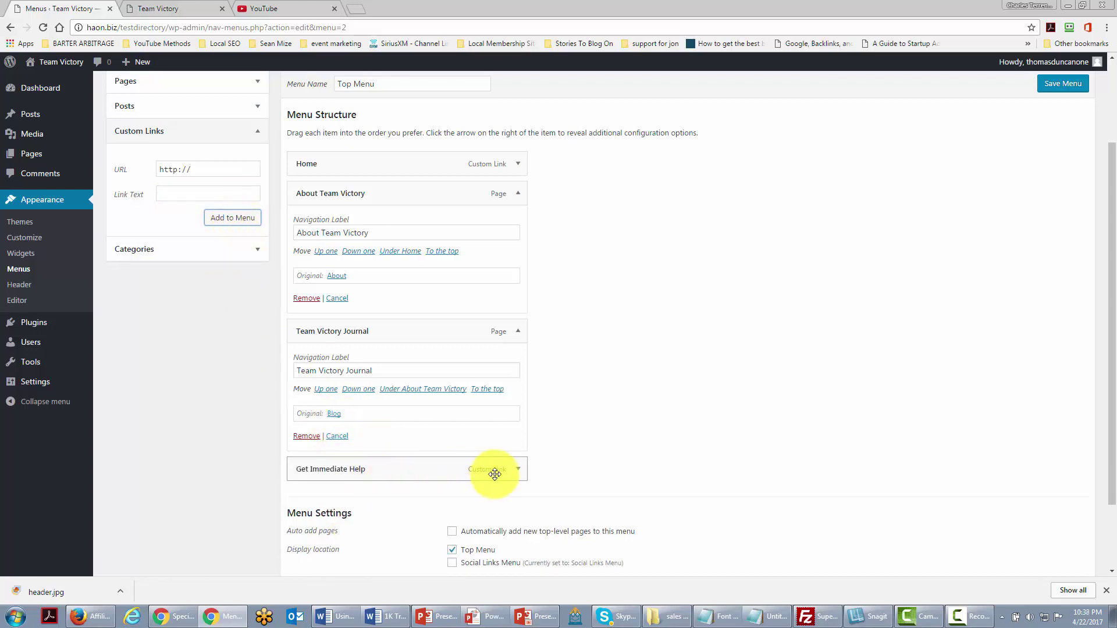
{"action": "scroll", "coordinate": [518, 473], "scroll_direction": "down", "scroll_amount": 1}
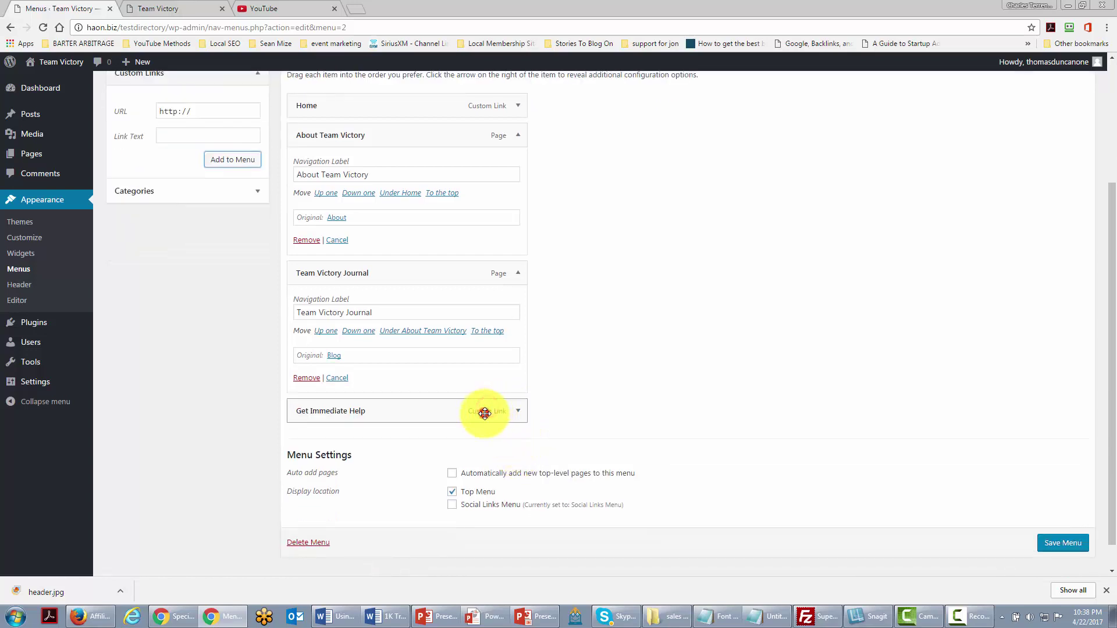
{"action": "left_click", "coordinate": [518, 411]}
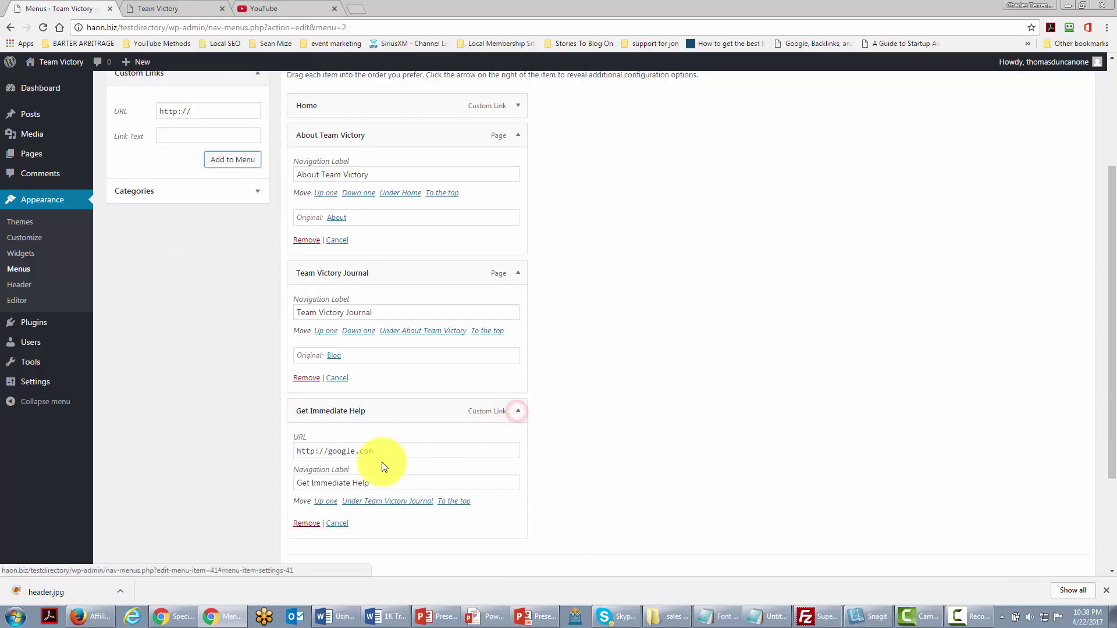
{"action": "left_click", "coordinate": [324, 503]}
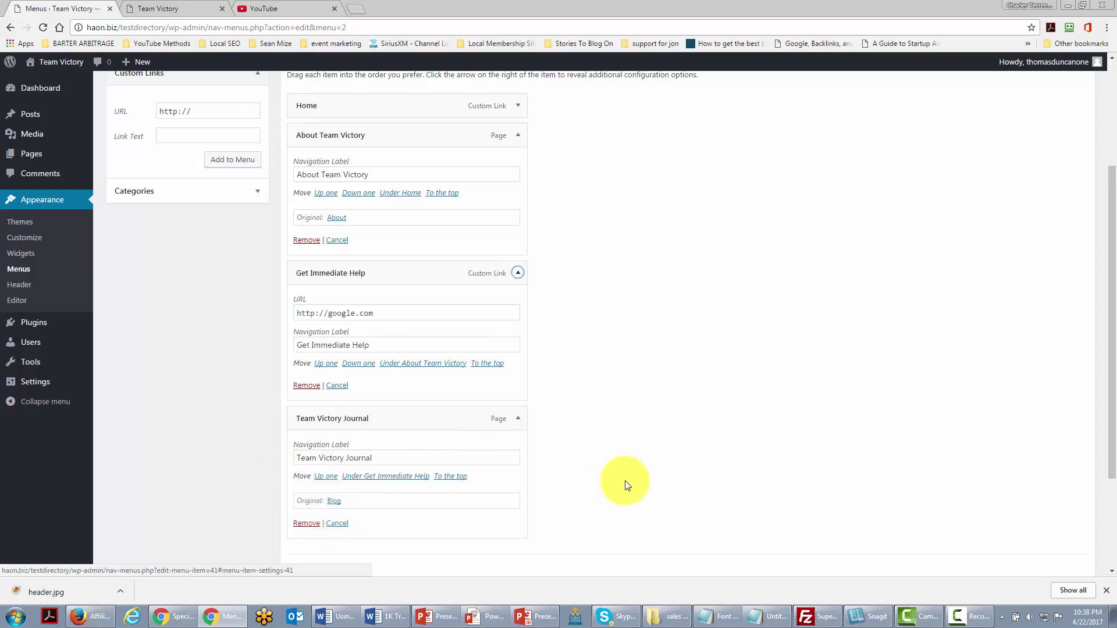
{"action": "scroll", "coordinate": [634, 479], "scroll_direction": "up", "scroll_amount": 1}
{"action": "scroll", "coordinate": [650, 486], "scroll_direction": "down", "scroll_amount": 4}
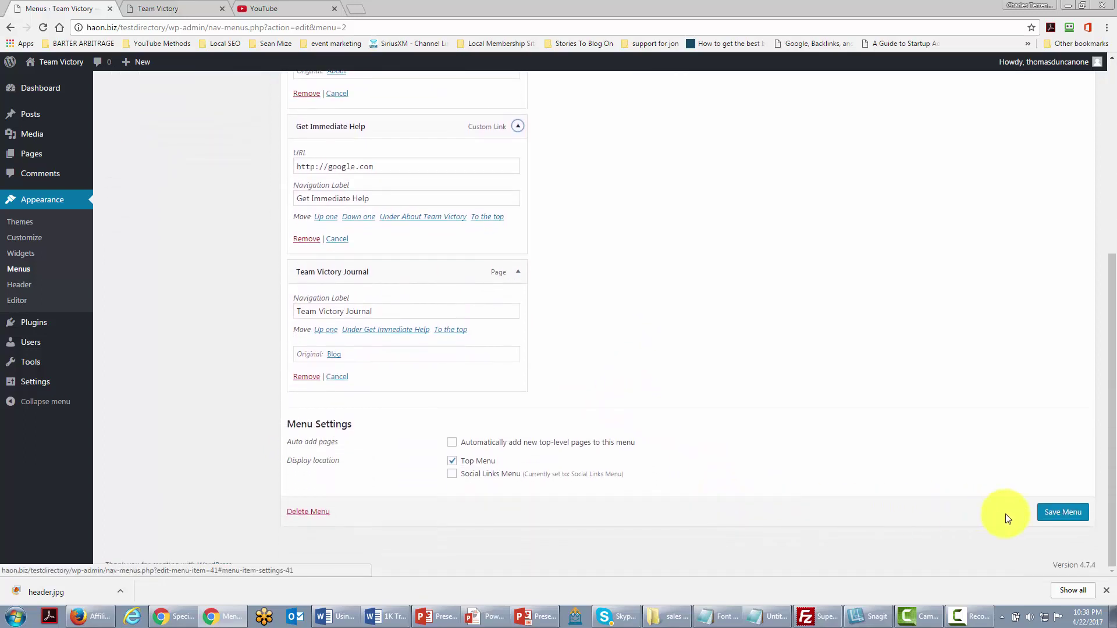
{"action": "left_click", "coordinate": [1051, 512]}
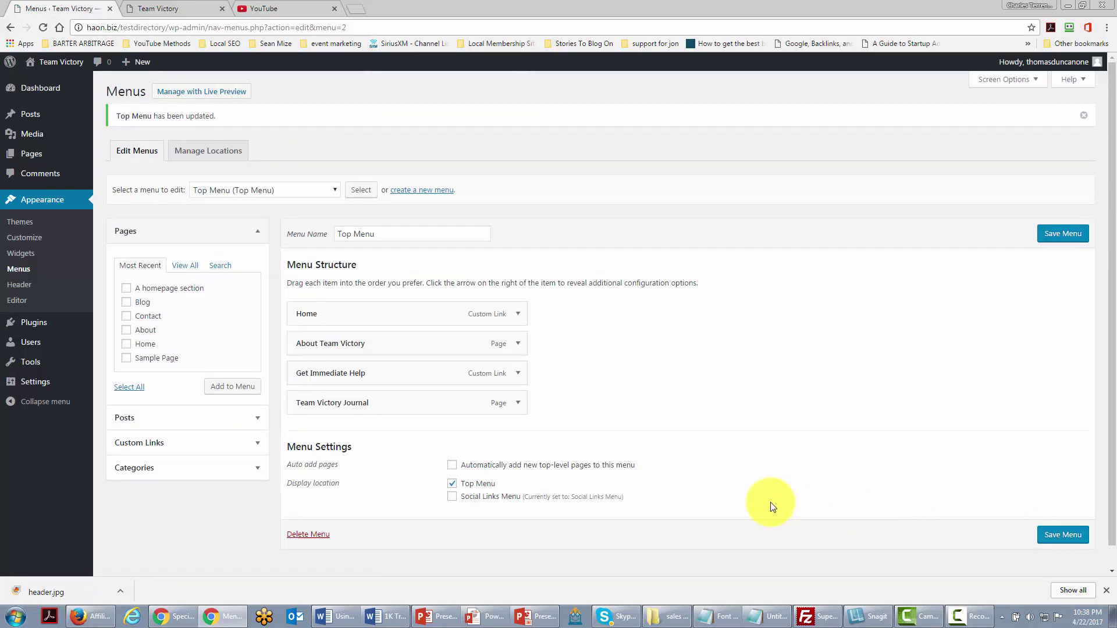
Step: Switch to the Customizer tab previewing the site's home page with the reordered menu
{"action": "key", "text": "ctrl+Tab"}
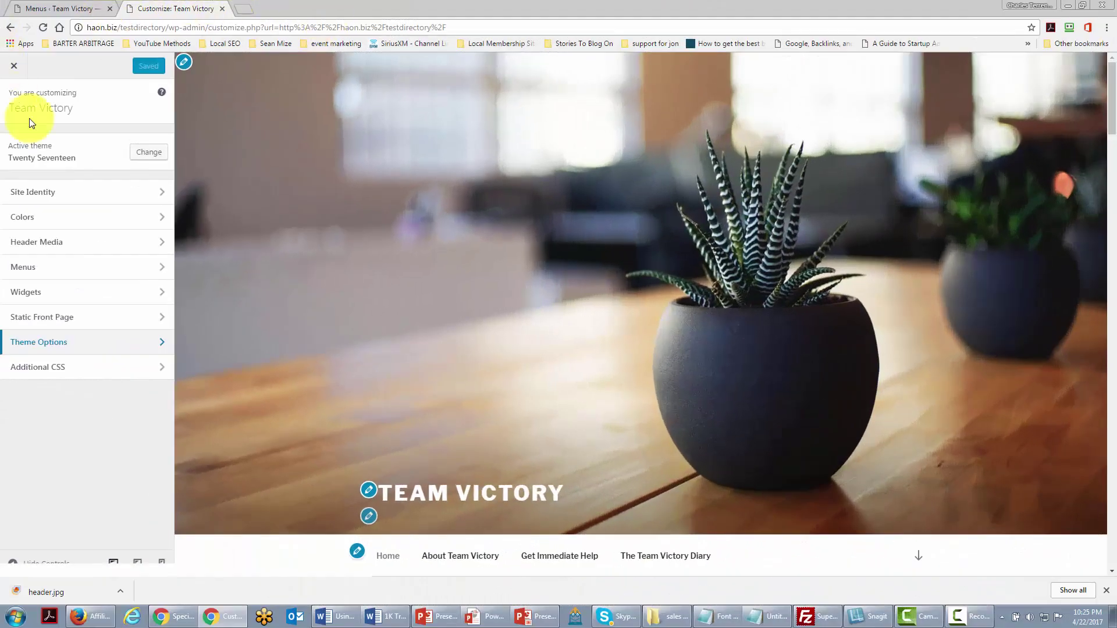
Step: Open Header Media settings and copy the link to the YouTube Growth Strategy video
{"action": "left_click", "coordinate": [161, 246]}
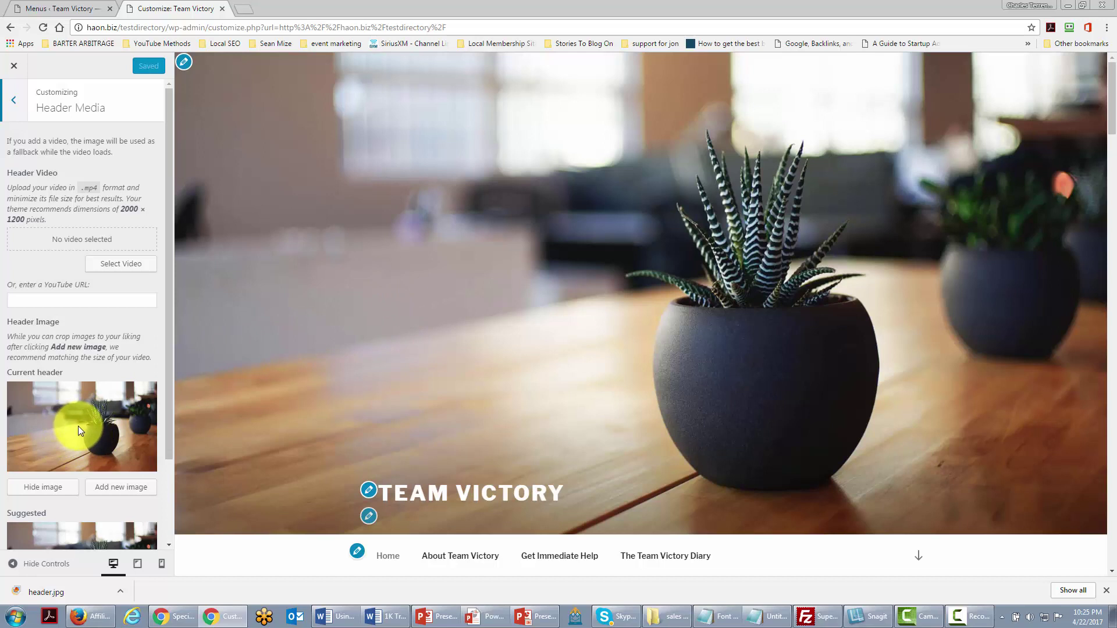
{"action": "scroll", "coordinate": [78, 426], "scroll_direction": "down", "scroll_amount": 2}
{"action": "scroll", "coordinate": [76, 428], "scroll_direction": "up", "scroll_amount": 2}
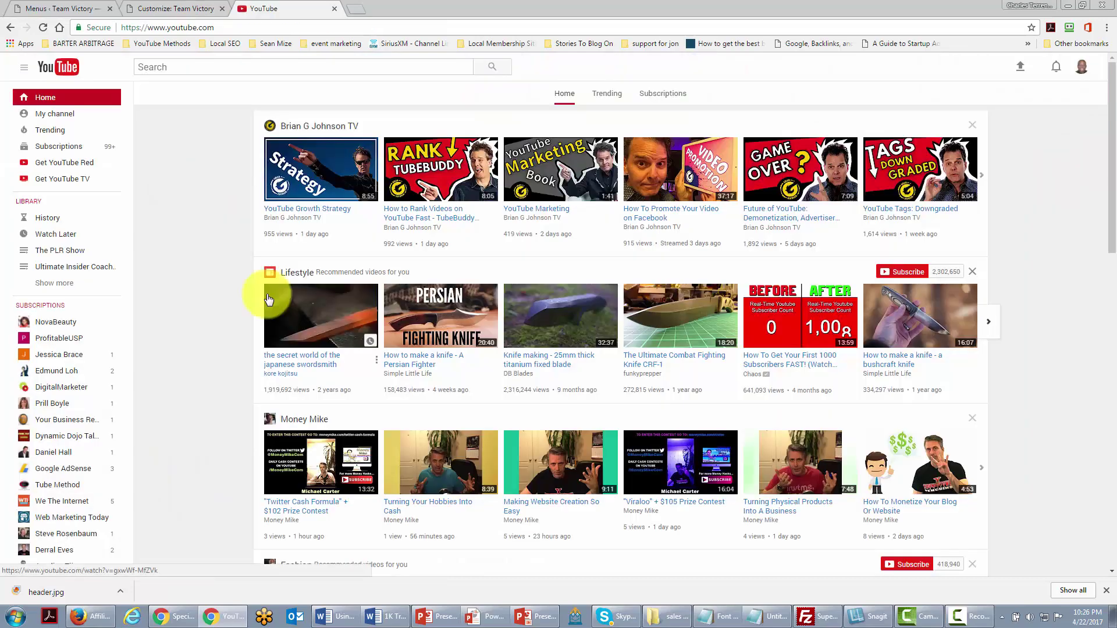
{"action": "right_click", "coordinate": [325, 208]}
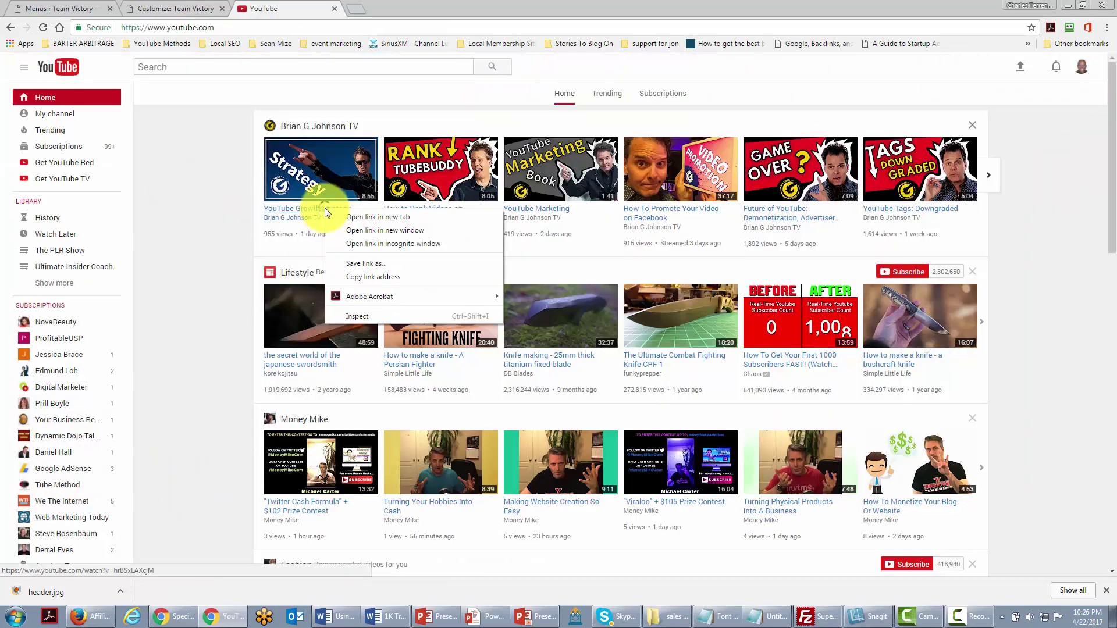
{"action": "left_click", "coordinate": [360, 277]}
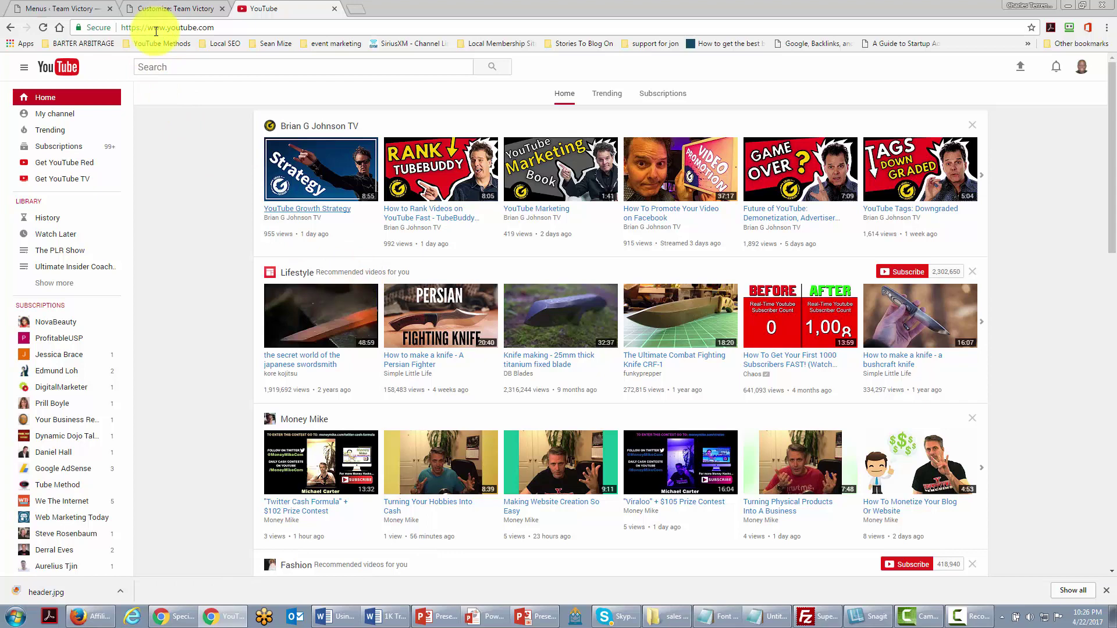
{"action": "left_click", "coordinate": [69, 9]}
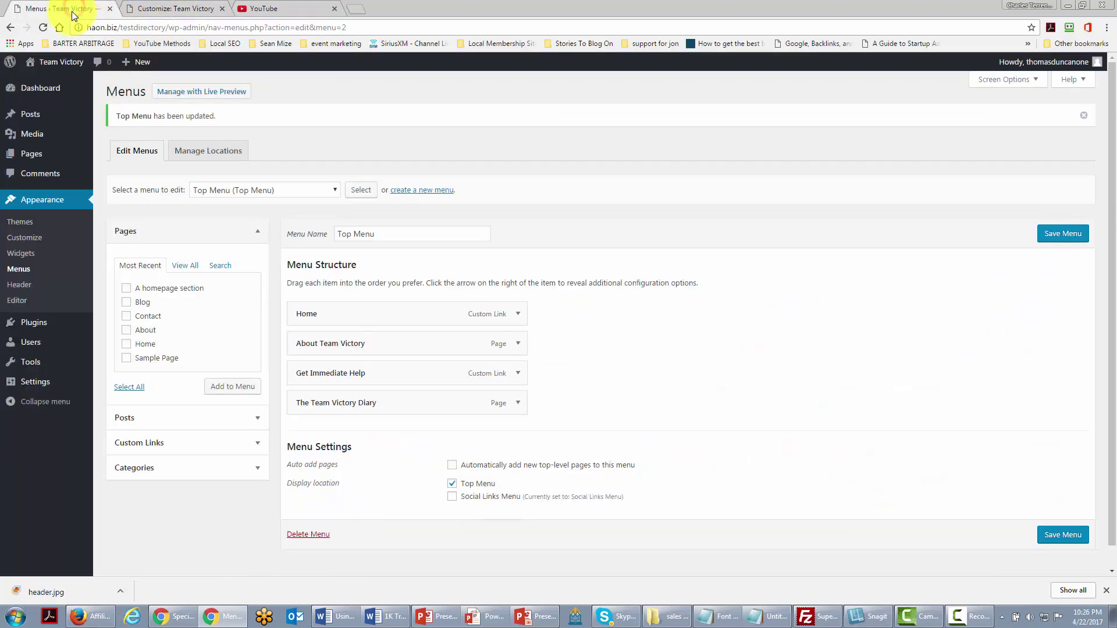
Step: Paste the copied YouTube link as the header video and publish the change
{"action": "left_click", "coordinate": [130, 10]}
{"action": "left_click", "coordinate": [41, 301]}
{"action": "right_click", "coordinate": [41, 301]}
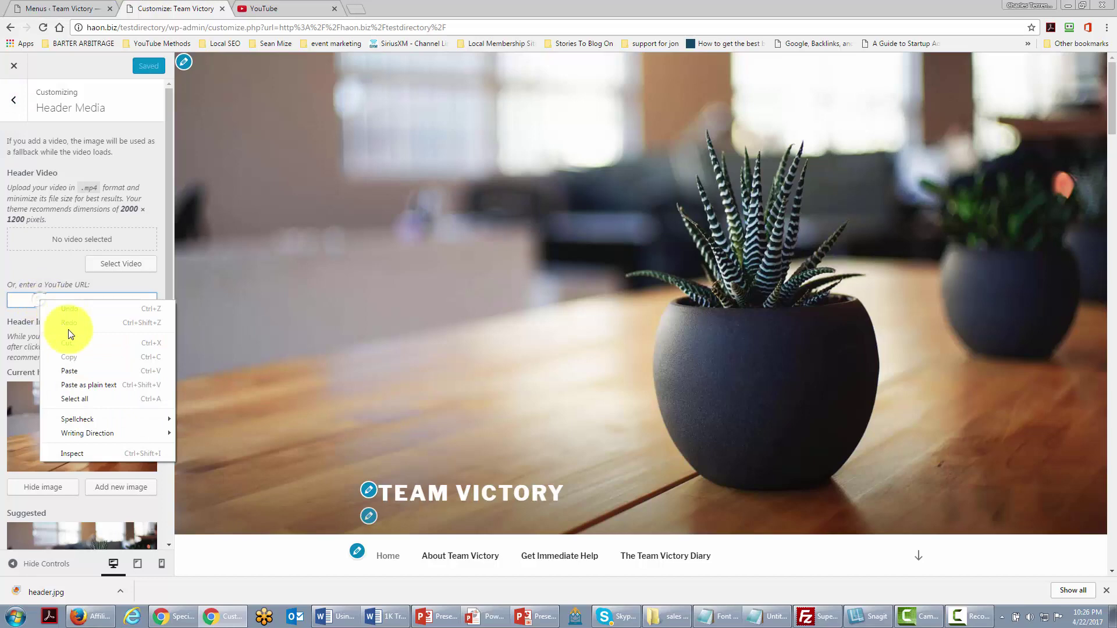
{"action": "left_click", "coordinate": [71, 367]}
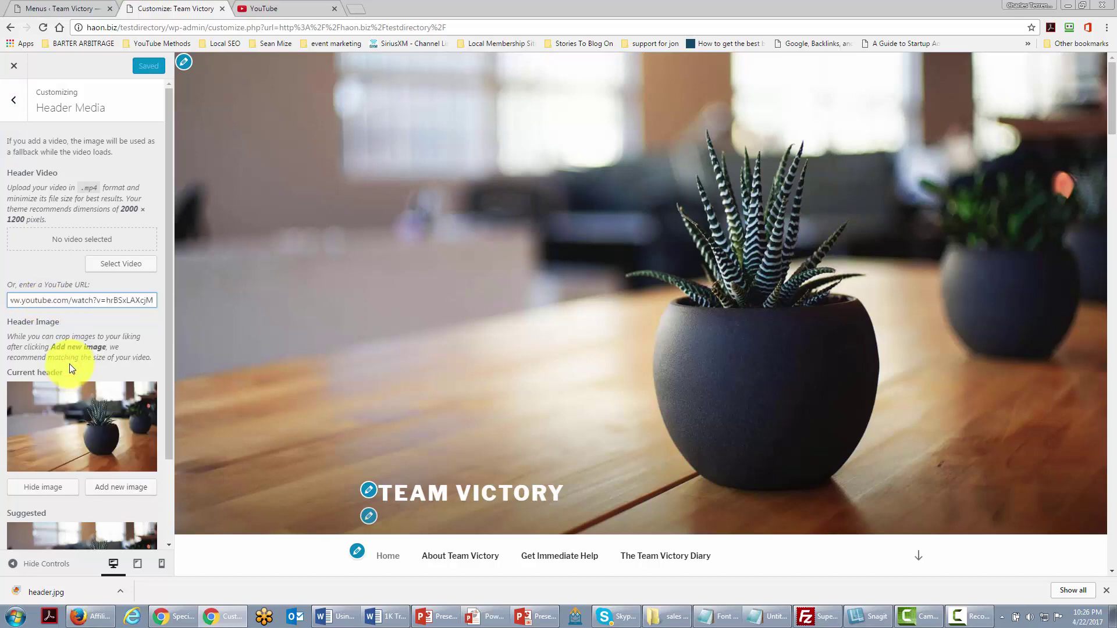
{"action": "left_click", "coordinate": [135, 321]}
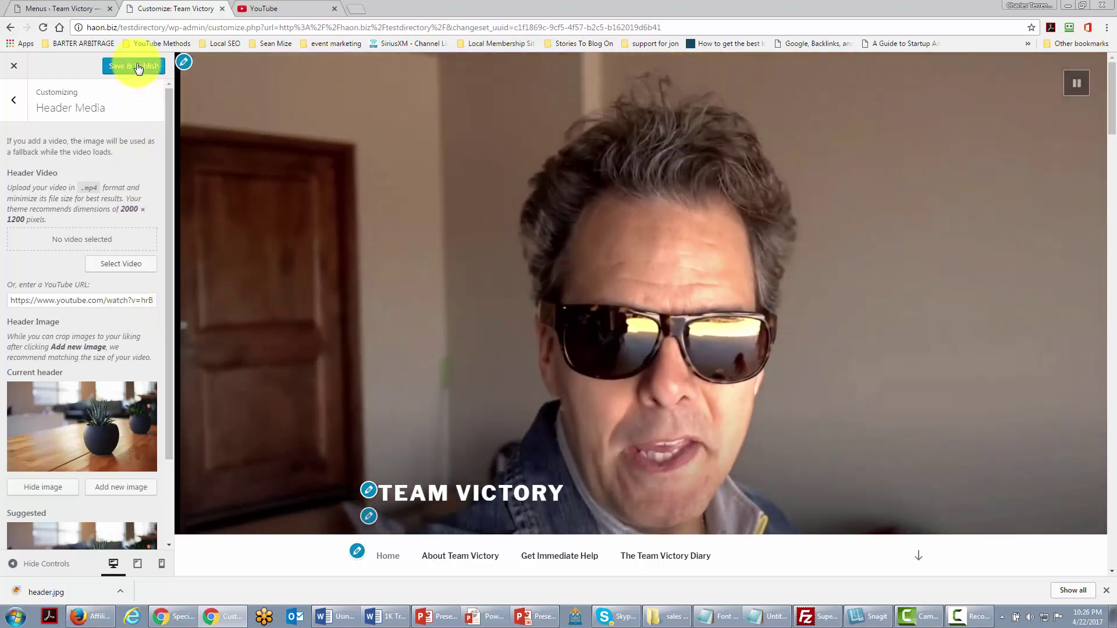
{"action": "left_click", "coordinate": [137, 67]}
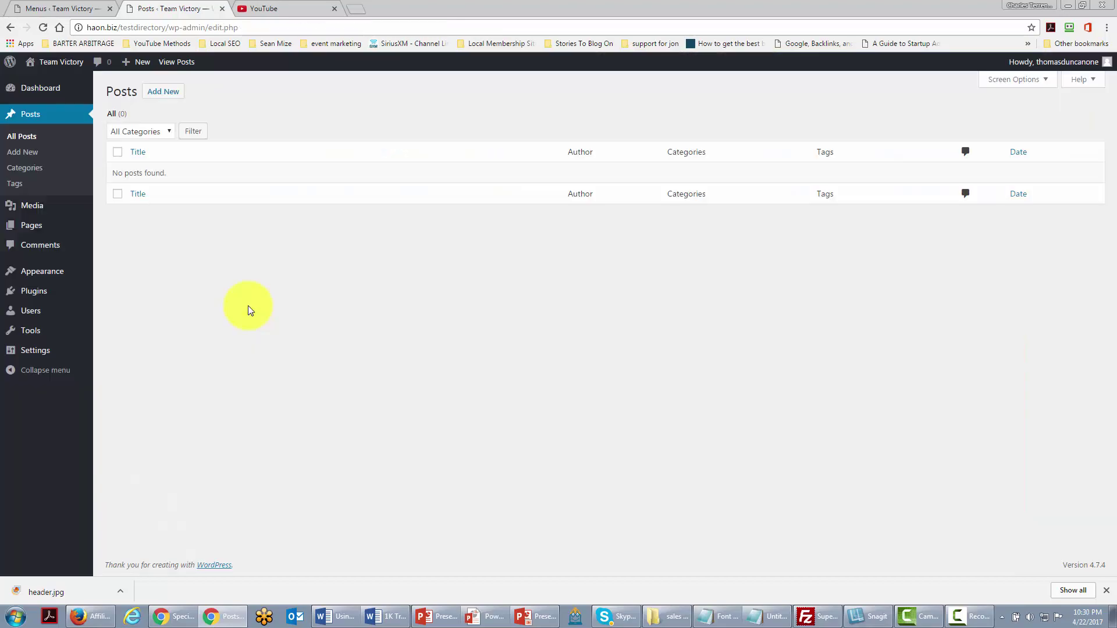
Step: Rename the Uncategorized category to 'Team Victory' with slug 'victory' and save it
{"action": "left_click", "coordinate": [28, 170]}
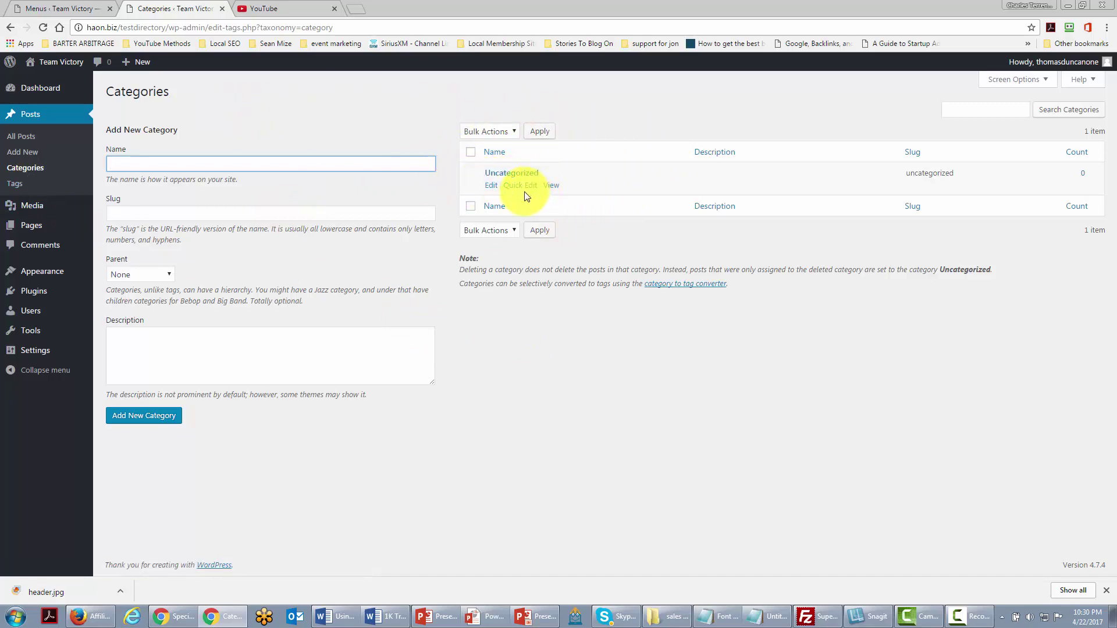
{"action": "left_click", "coordinate": [491, 185]}
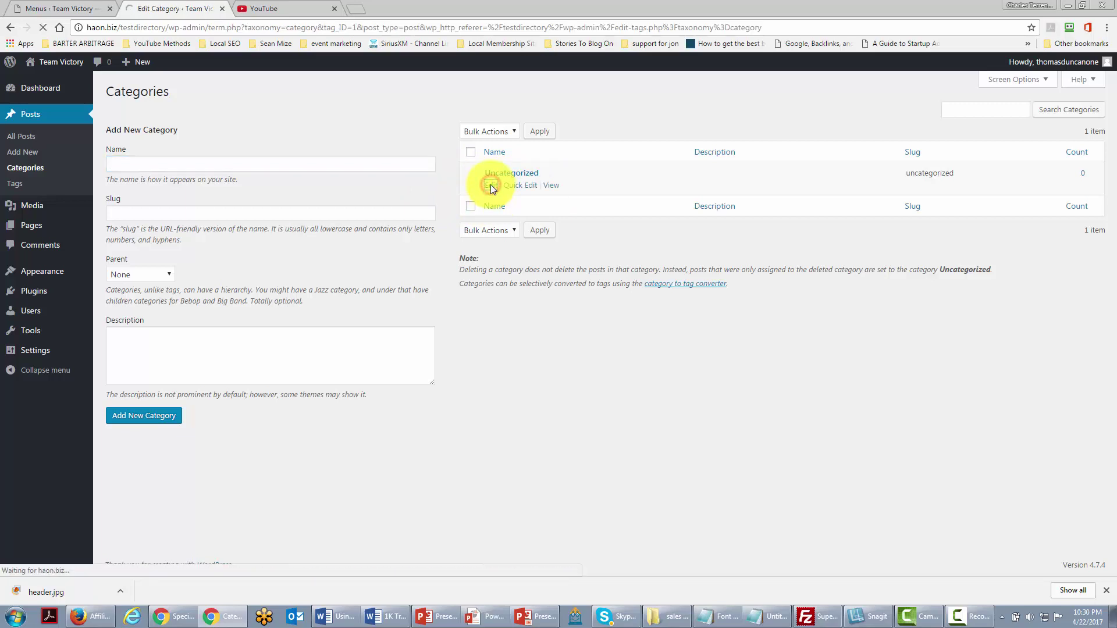
{"action": "left_click_drag", "start_coordinate": [322, 122], "coordinate": [192, 124]}
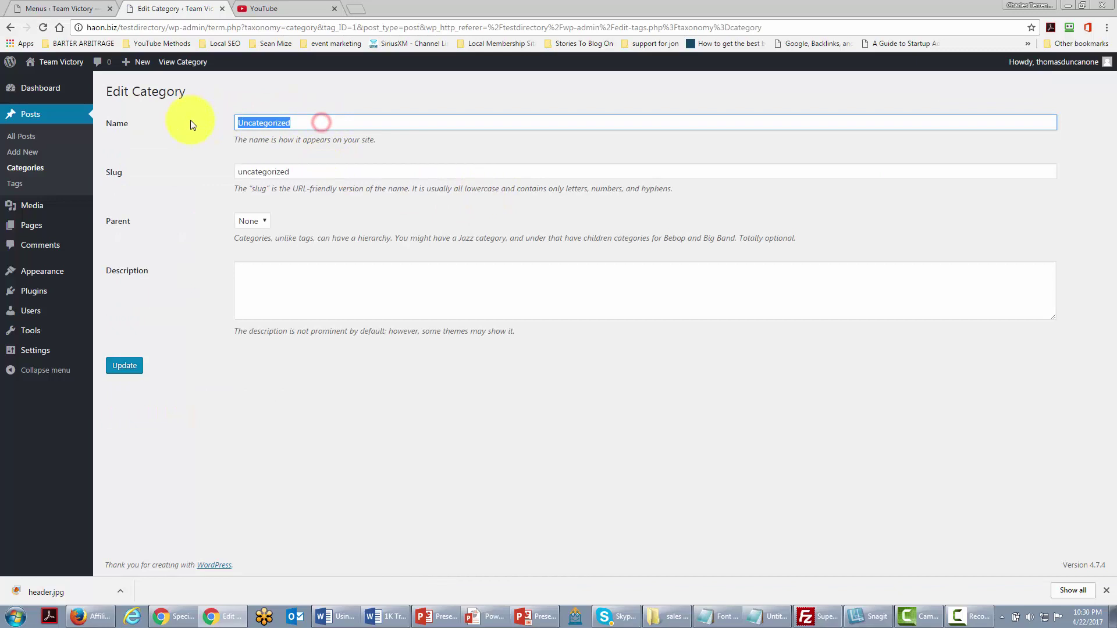
{"action": "type", "text": "Team Victory"}
{"action": "left_click", "coordinate": [327, 171]}
{"action": "left_click_drag", "start_coordinate": [313, 170], "coordinate": [205, 171]}
{"action": "type", "text": "victory"}
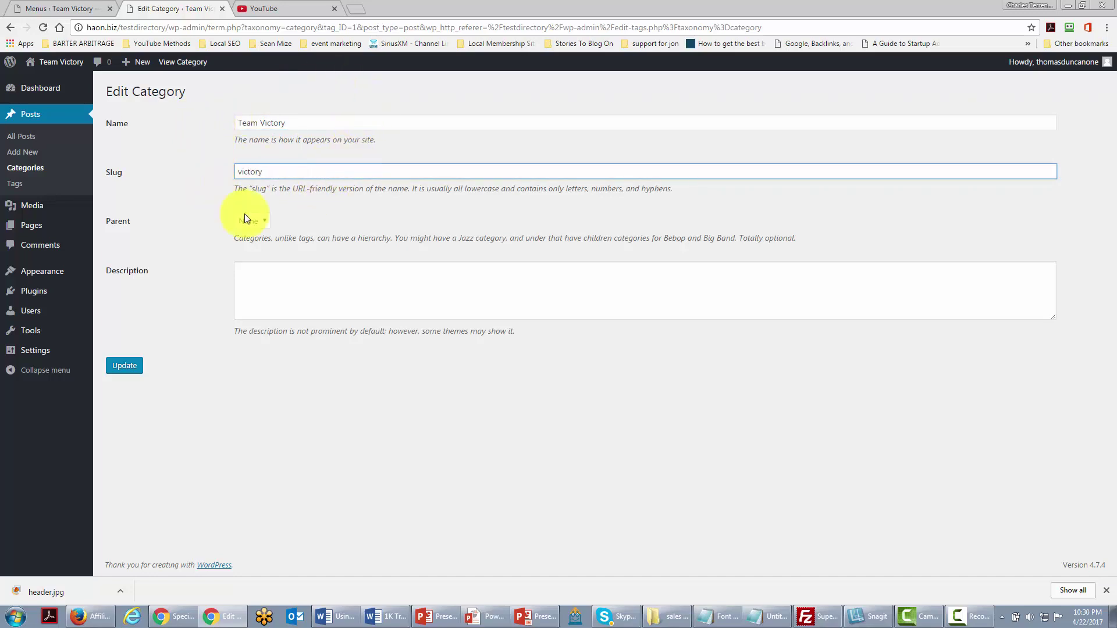
{"action": "left_click", "coordinate": [130, 368]}
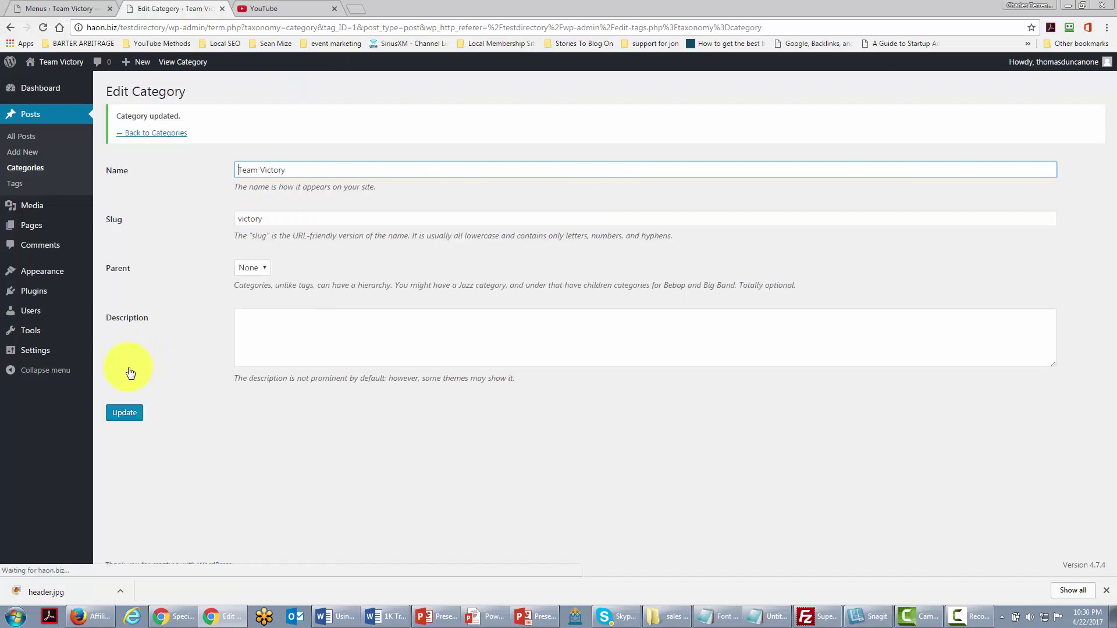
{"action": "left_click", "coordinate": [145, 133]}
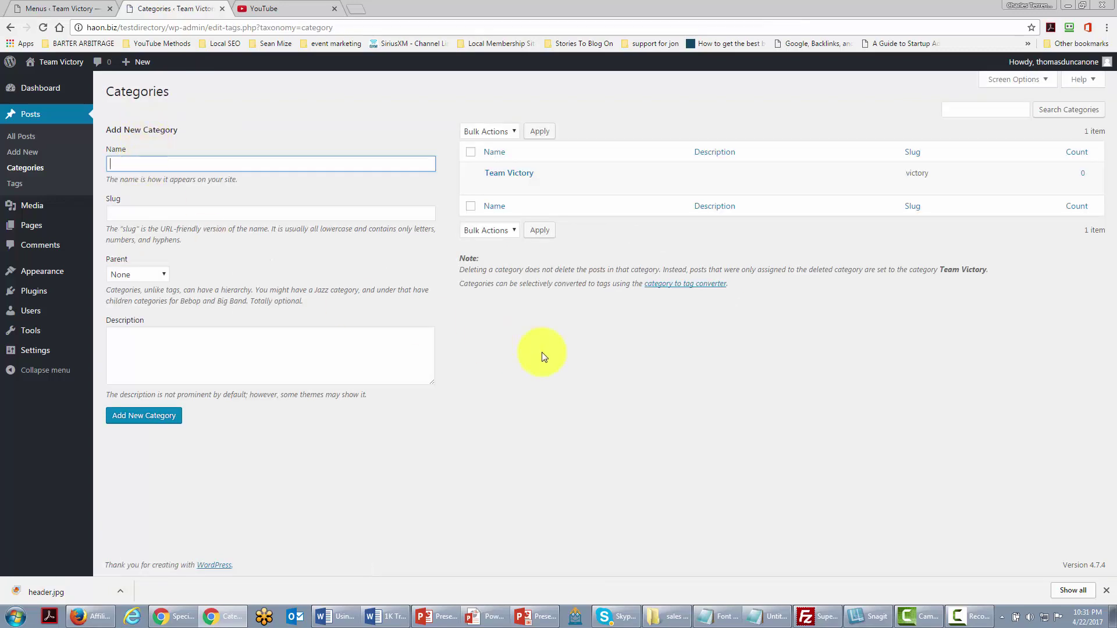
Step: Open Settings > Writing to confirm Team Victory is the default post category
{"action": "mouse_move", "coordinate": [554, 166]}
{"action": "mouse_move", "coordinate": [29, 349]}
{"action": "left_click", "coordinate": [115, 373]}
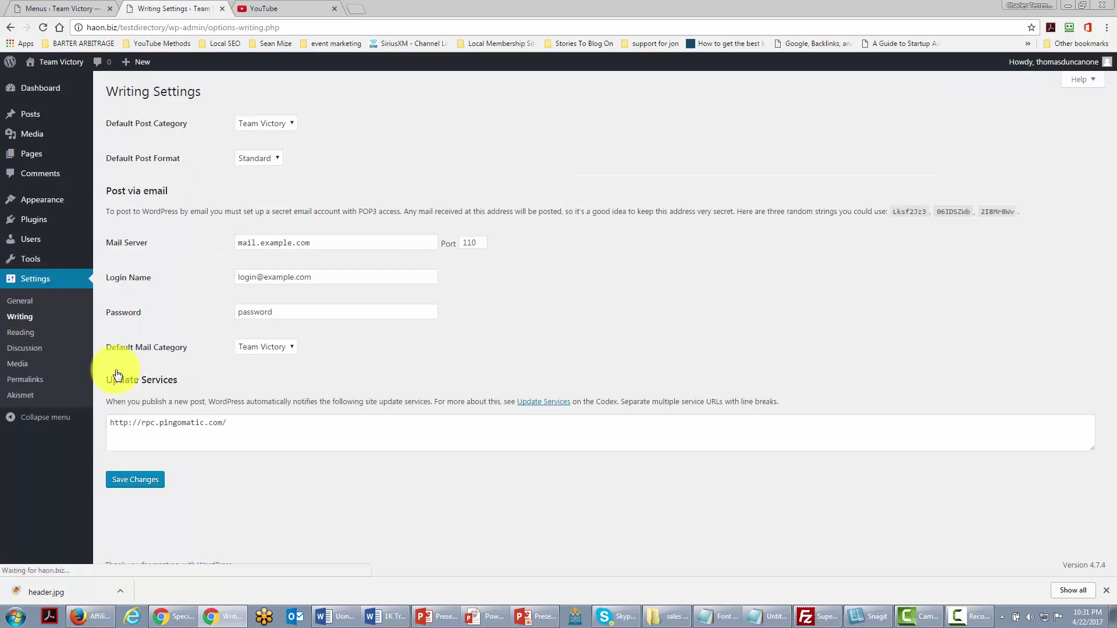